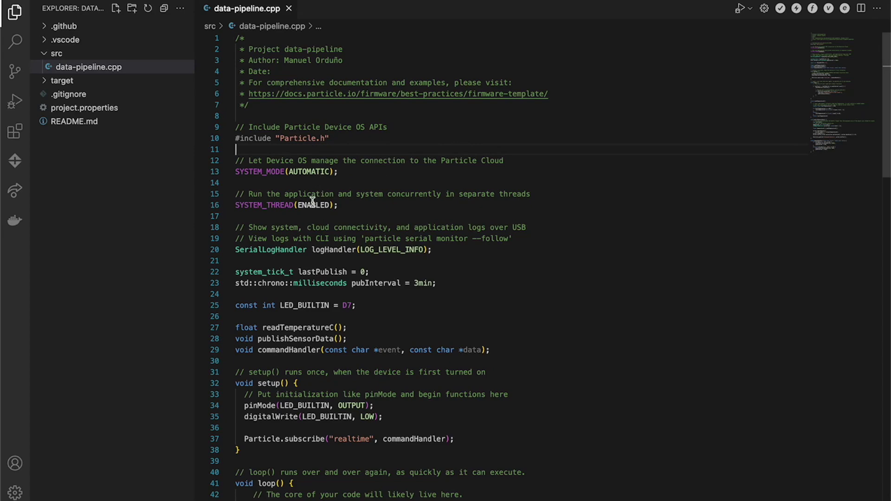
# Review the setup(), loop(), readTemperatureC() and publishSensorData() code in data-pipeline.cpp
pyautogui.scroll(-5, 308, 197)
pyautogui.scroll(-3, 304, 197)
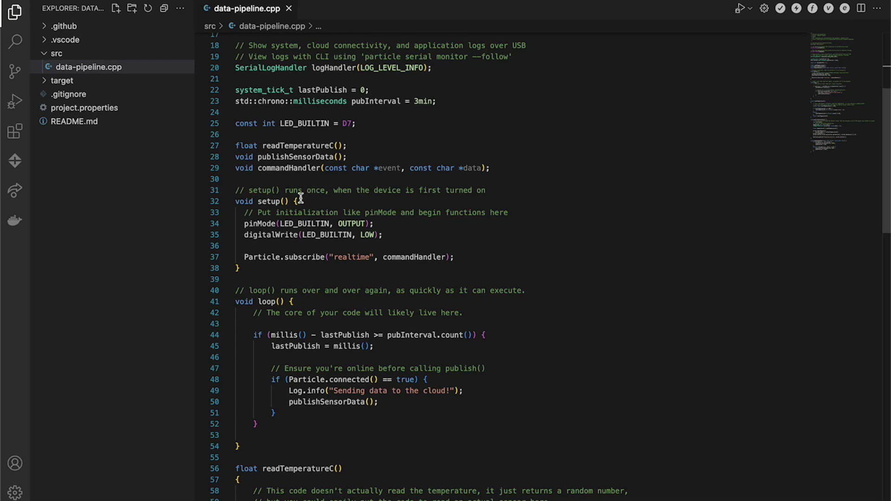
pyautogui.scroll(-6, 299, 212)
pyautogui.scroll(-3, 299, 212)
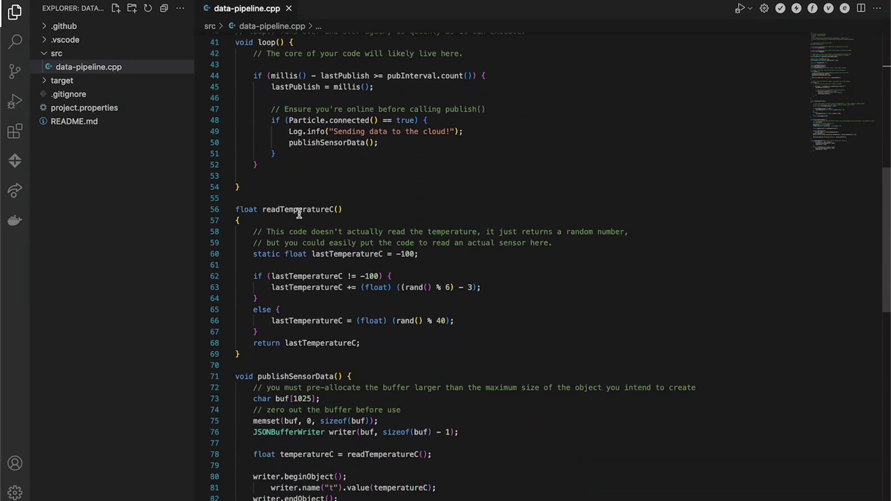
pyautogui.scroll(-1, 299, 212)
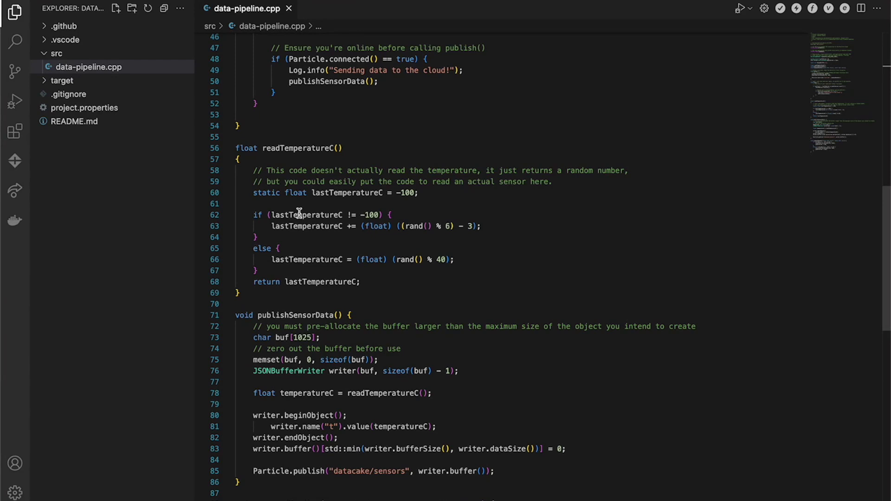
# Try adding writer.name("h").value(44); below the temperature entry in publishSensorData(), and remove it again
pyautogui.click(470, 428)
pyautogui.press('Return')
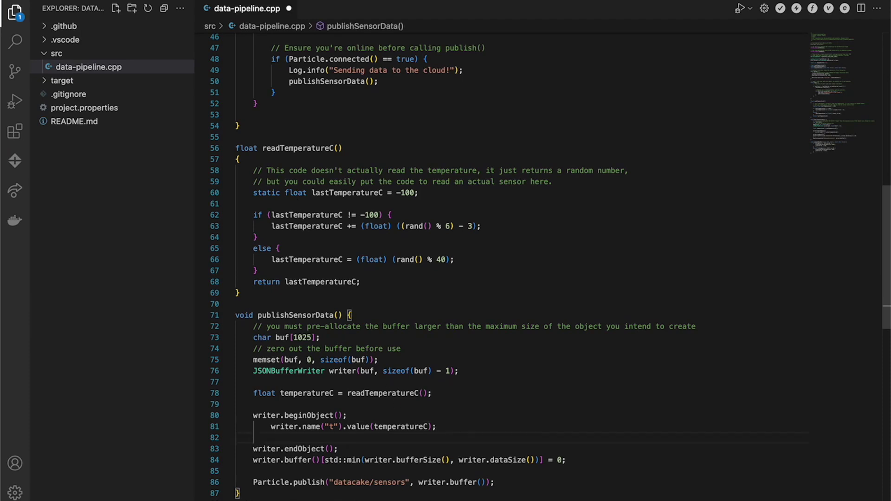
pyautogui.write('writer.name("h").value(44);')
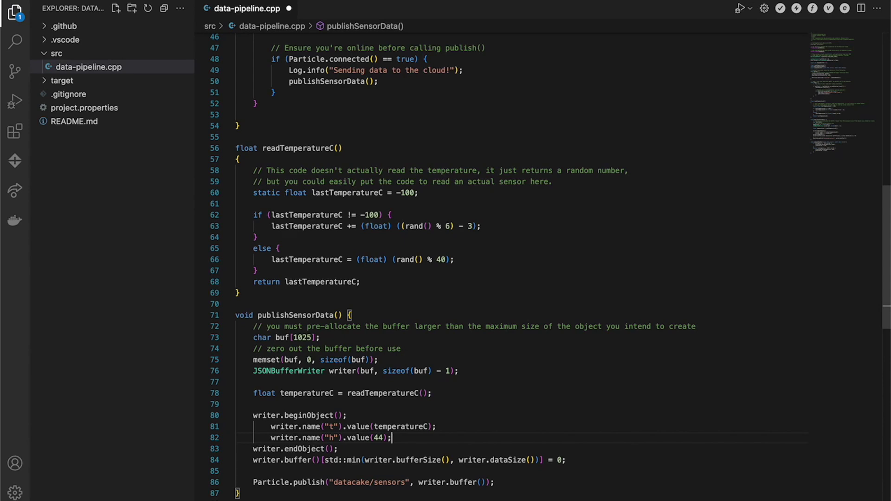
pyautogui.press('super+BackSpace')
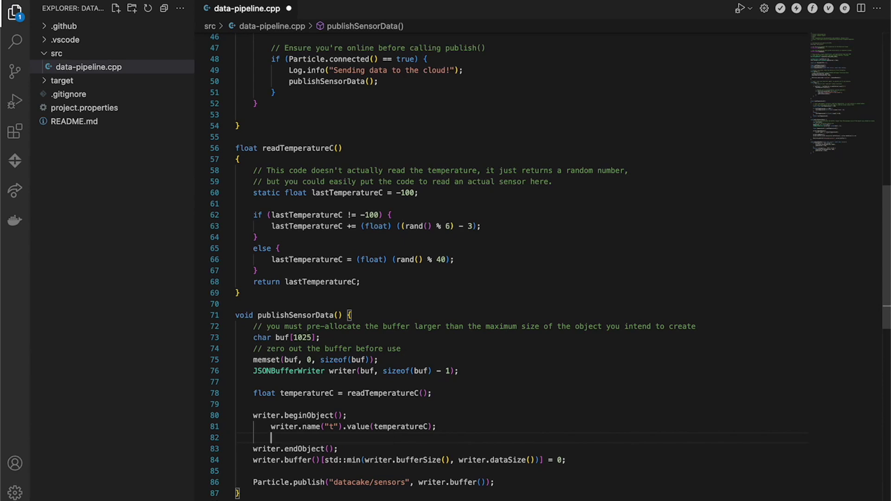
# Review the remaining code below publishSensorData() in data-pipeline.cpp
pyautogui.scroll(-2, 464, 264)
pyautogui.scroll(-3, 469, 429)
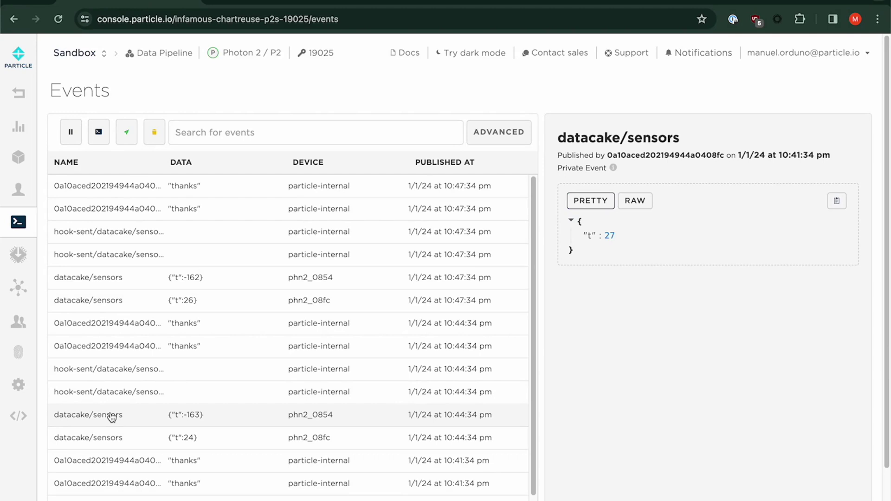
# Open the datacake/sensors webhook among the Particle console's integrations and review its URL, request type, format and JSON payload
pyautogui.click(24, 296)
pyautogui.click(281, 3)
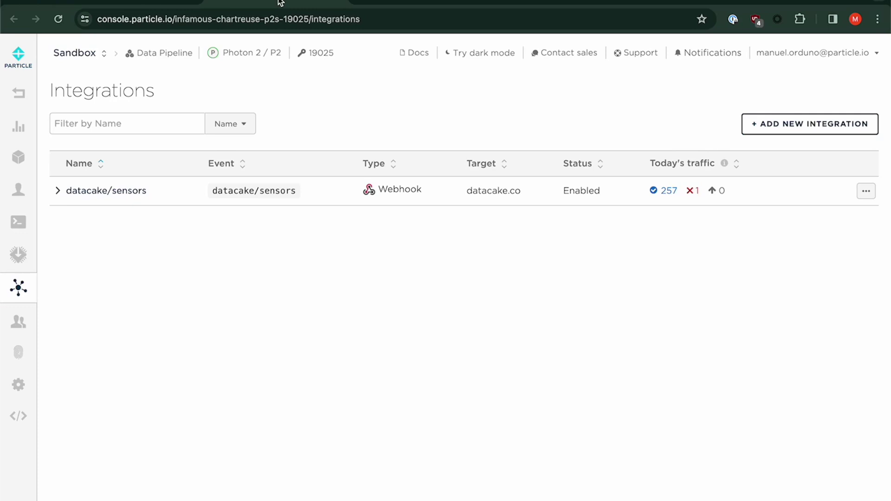
pyautogui.click(129, 197)
pyautogui.scroll(-1, 194, 220)
pyautogui.scroll(-3, 194, 218)
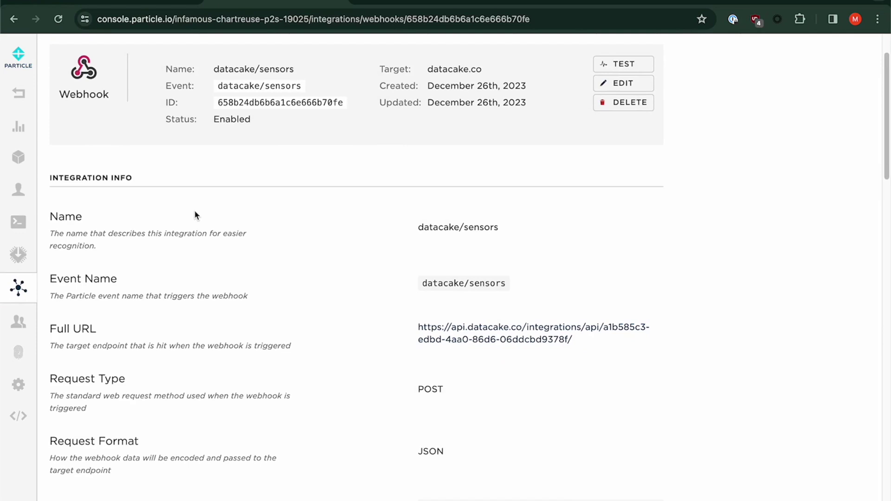
pyautogui.scroll(-2, 195, 215)
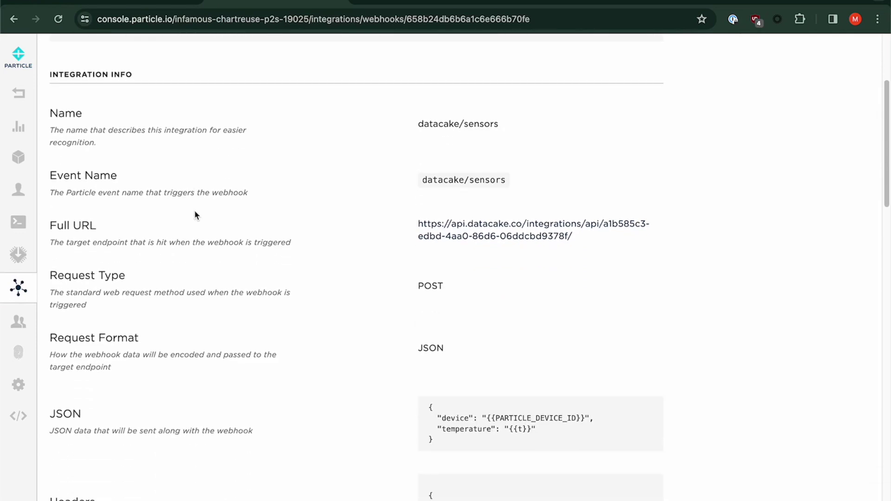
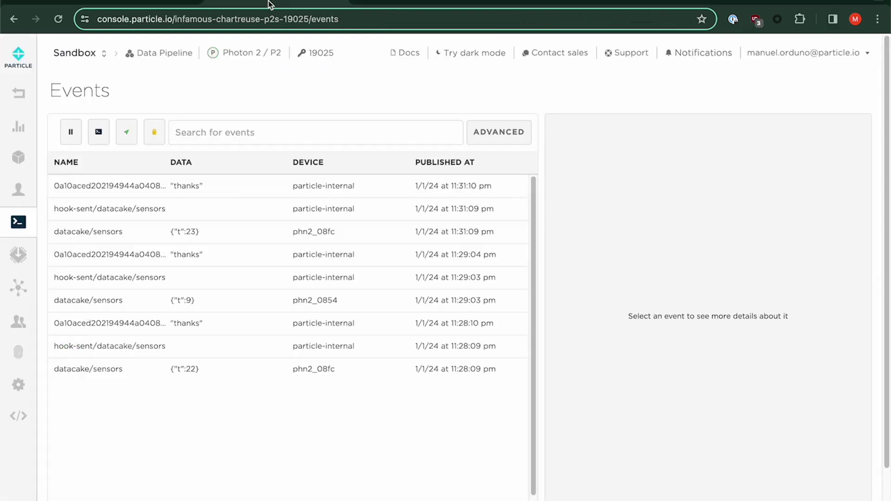
# Copy the product ID 19025 from the Particle console and replace the :productIdOrSlug placeholder with it in the Postman request URL
pyautogui.click(271, 6)
pyautogui.doubleClick(326, 54)
pyautogui.hotkey('ctrl', 'c')
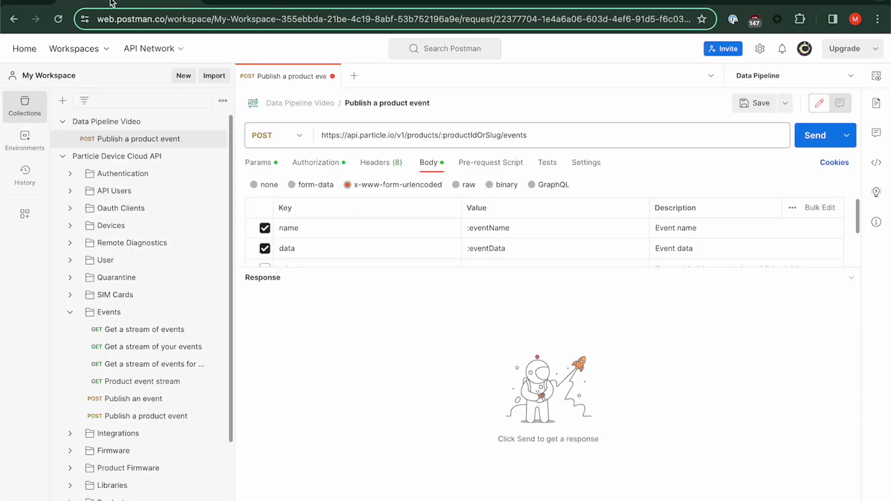
pyautogui.click(154, 5)
pyautogui.doubleClick(468, 136)
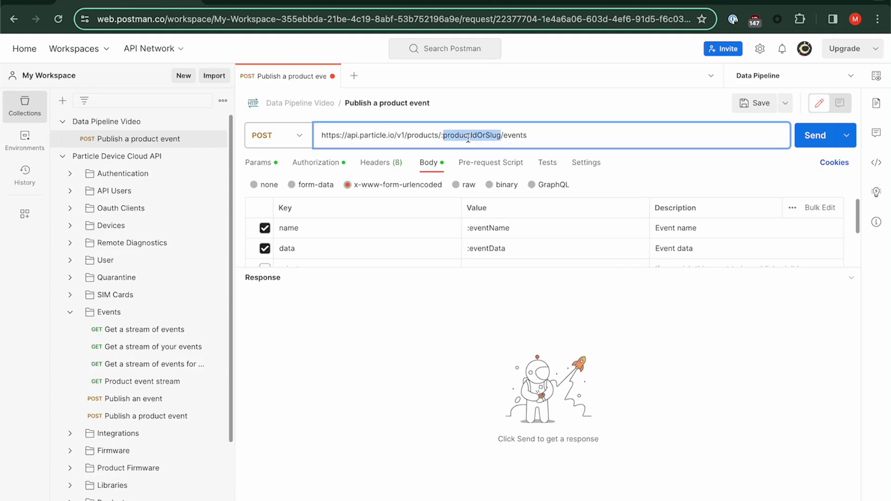
pyautogui.hotkey('ctrl', 'v')
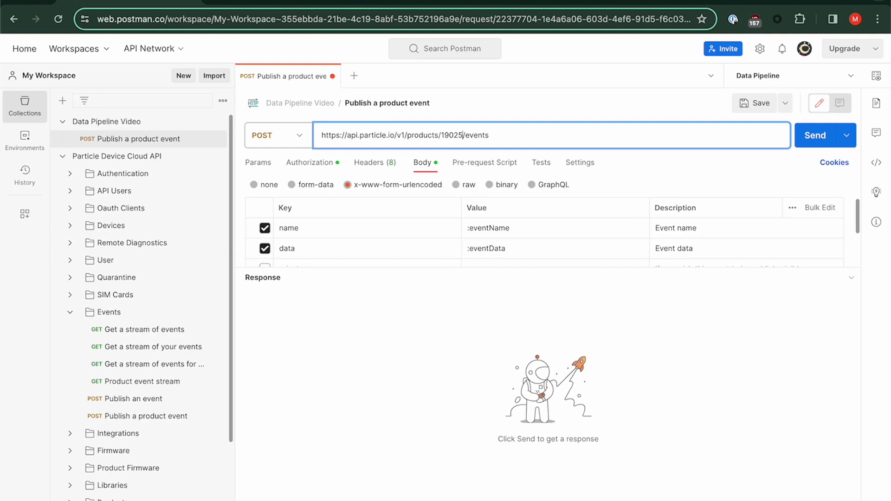
# Set the request body's name value to realtime and its data value to ON
pyautogui.click(491, 227)
pyautogui.doubleClick(491, 226)
pyautogui.press('BackSpace')
pyautogui.write('realtime')
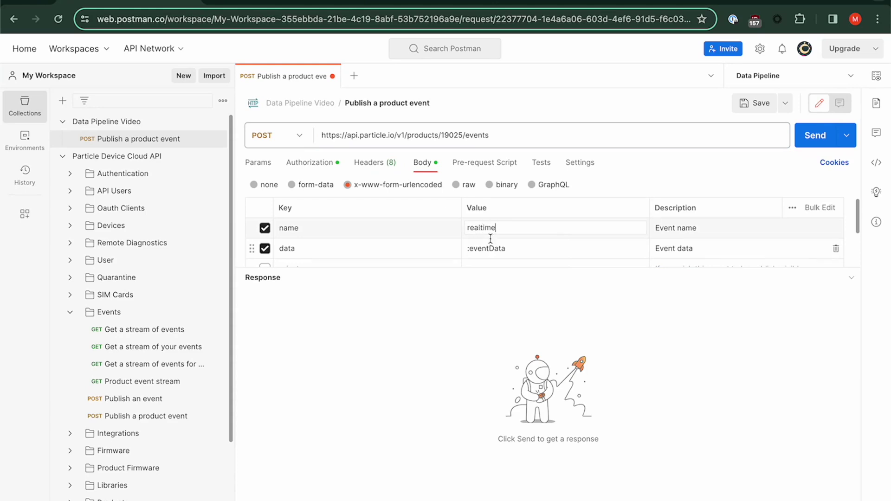
pyautogui.doubleClick(489, 248)
pyautogui.press('BackSpace')
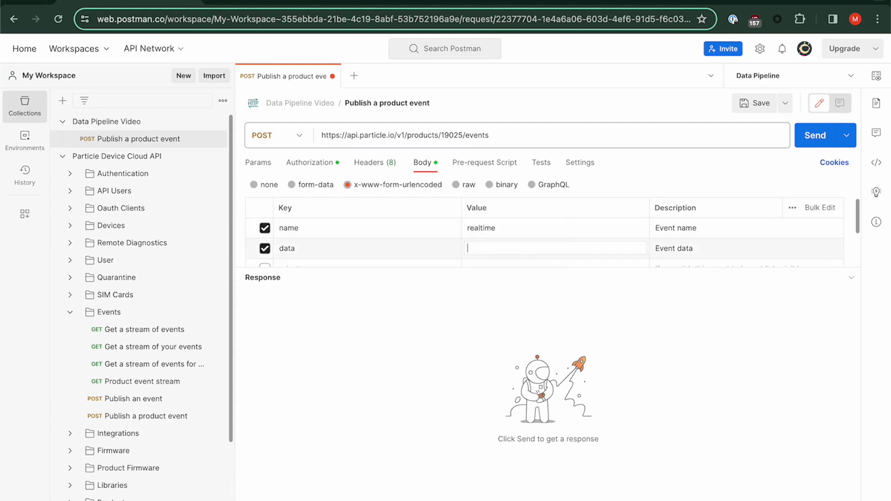
pyautogui.write('ON')
# In Particle Docs, create the API user data-pipeline-user for the Data Pipeline product with only the events:send scope
pyautogui.click(438, 2)
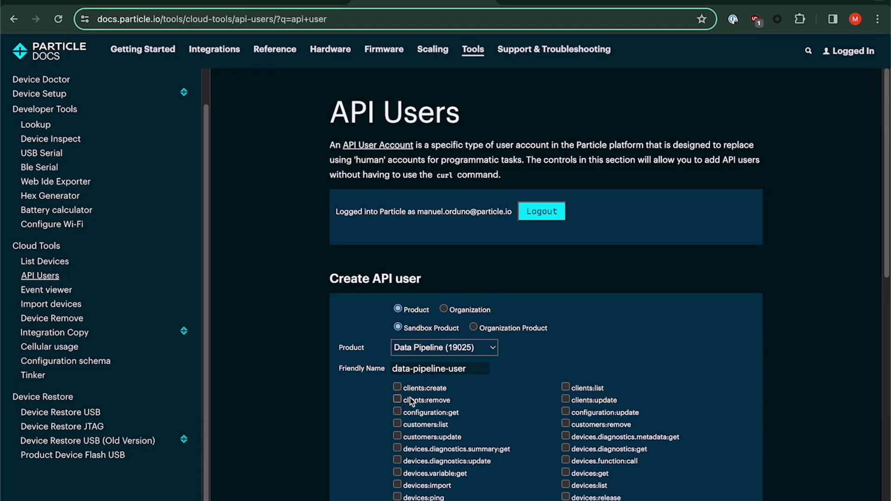
pyautogui.scroll(-2, 374, 410)
pyautogui.scroll(-5, 376, 413)
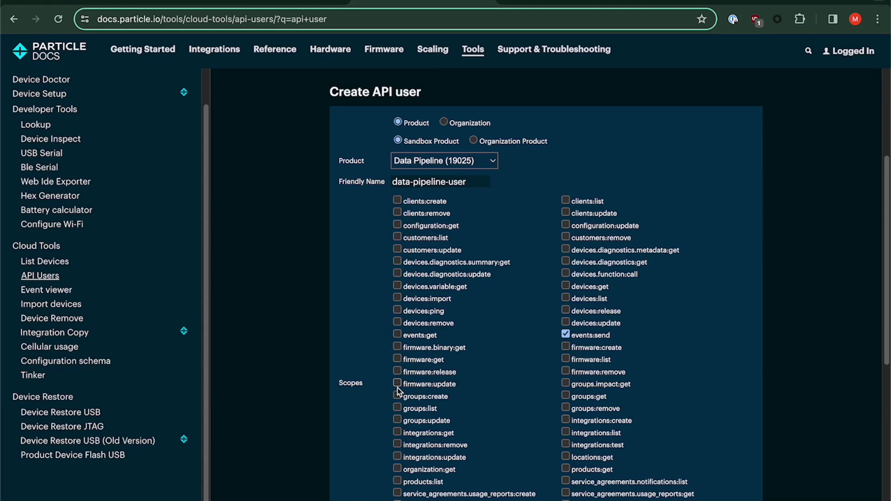
pyautogui.scroll(-3, 398, 388)
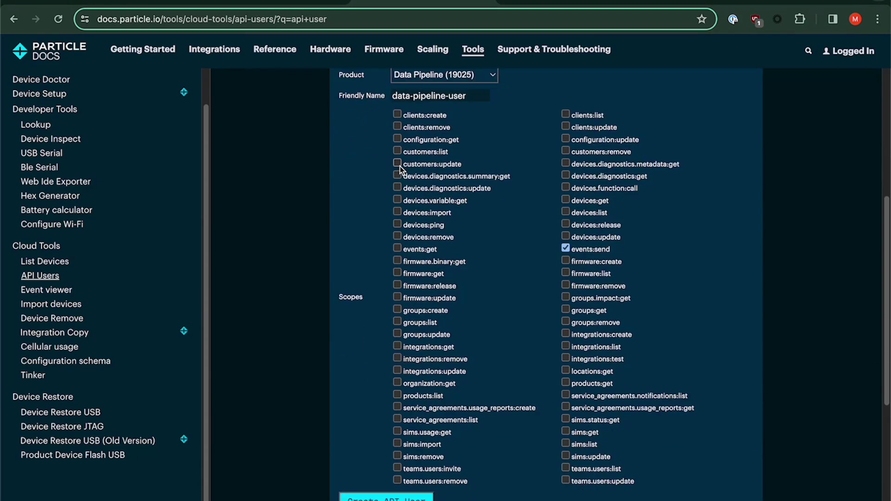
pyautogui.scroll(-2, 399, 170)
pyautogui.click(367, 451)
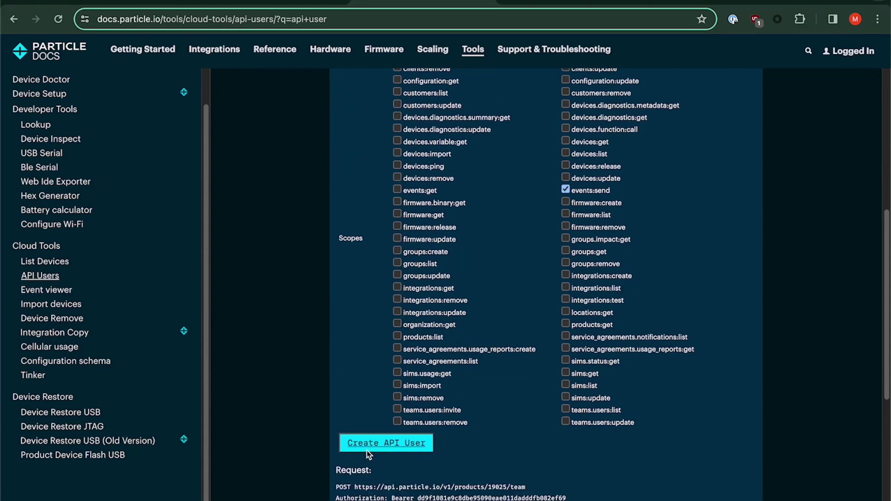
# Copy the new API user's access token and paste it as the bearer token in the Postman request's authorization
pyautogui.scroll(-2, 384, 355)
pyautogui.scroll(-5, 385, 344)
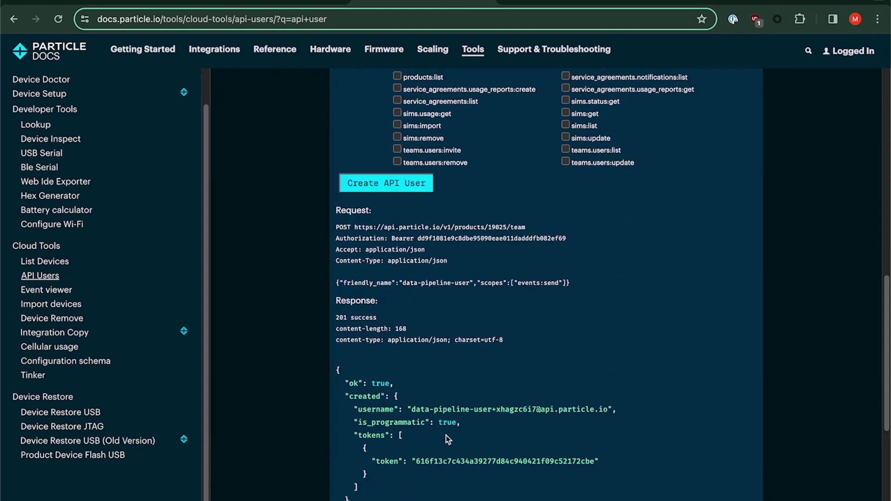
pyautogui.doubleClick(471, 462)
pyautogui.hotkey('ctrl', 'c')
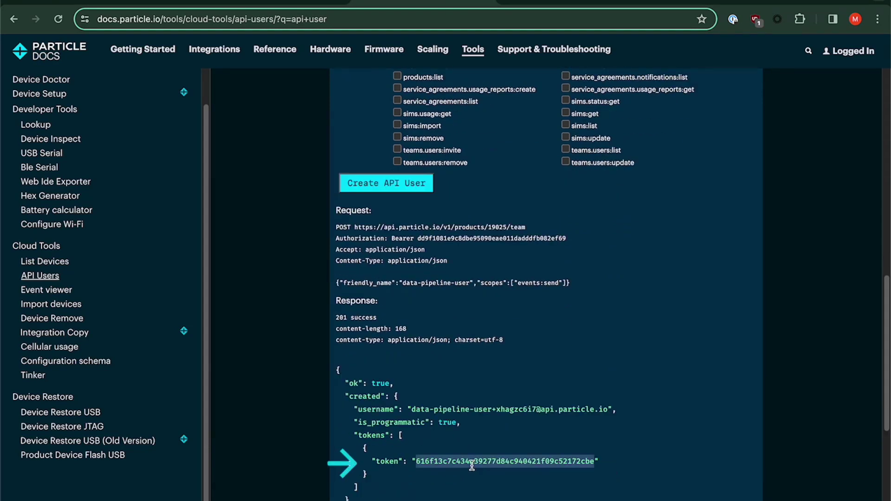
pyautogui.click(92, 4)
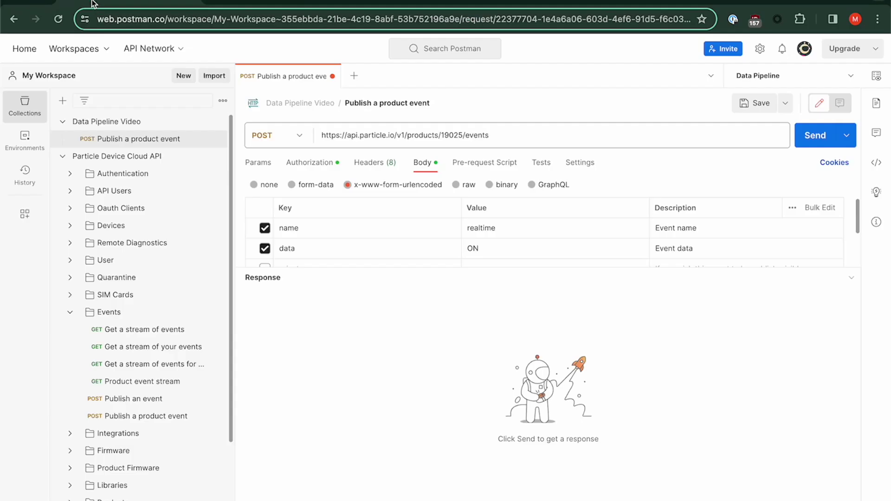
pyautogui.click(303, 169)
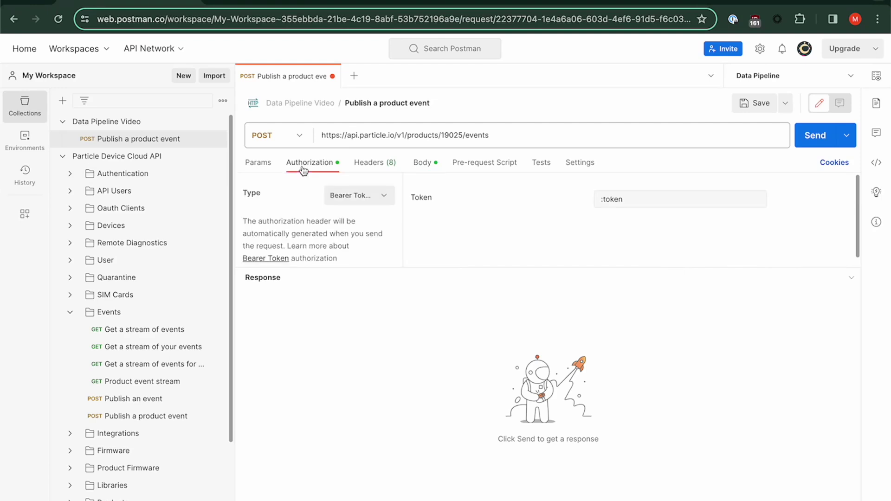
pyautogui.doubleClick(617, 195)
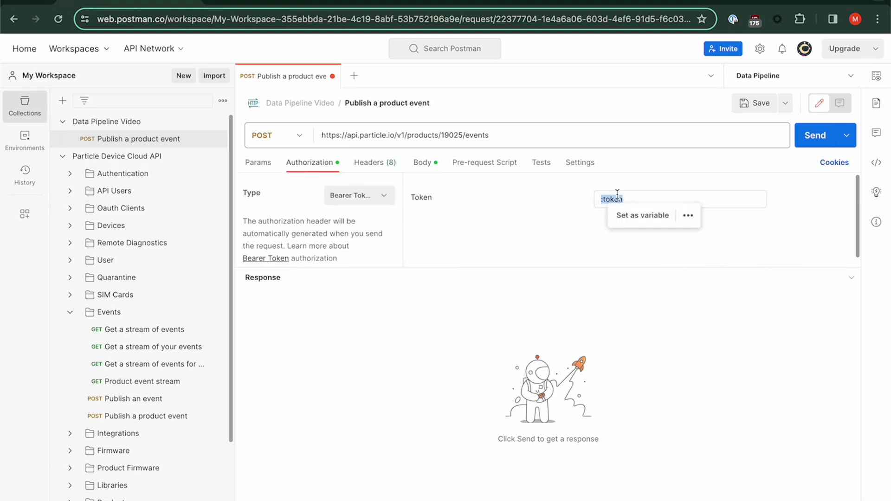
pyautogui.press('BackSpace')
pyautogui.hotkey('ctrl', 'v')
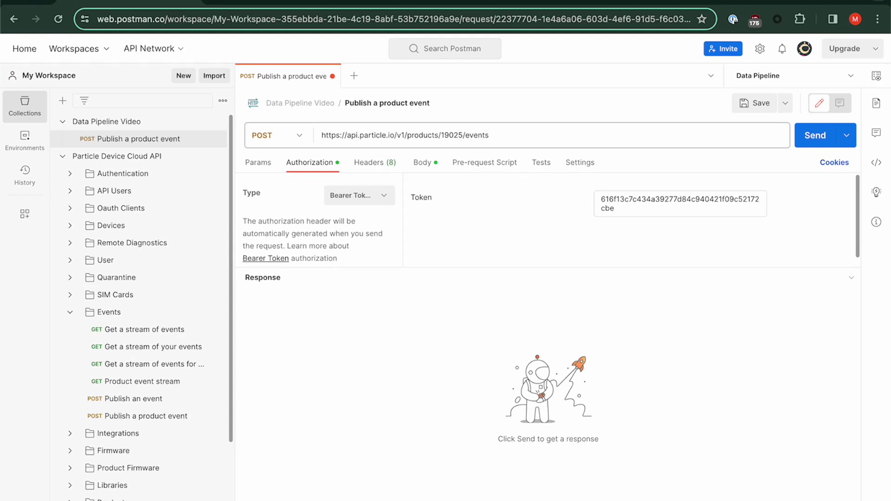
# Send the publish request and open the realtime event's details in the Particle console's event list
pyautogui.click(819, 138)
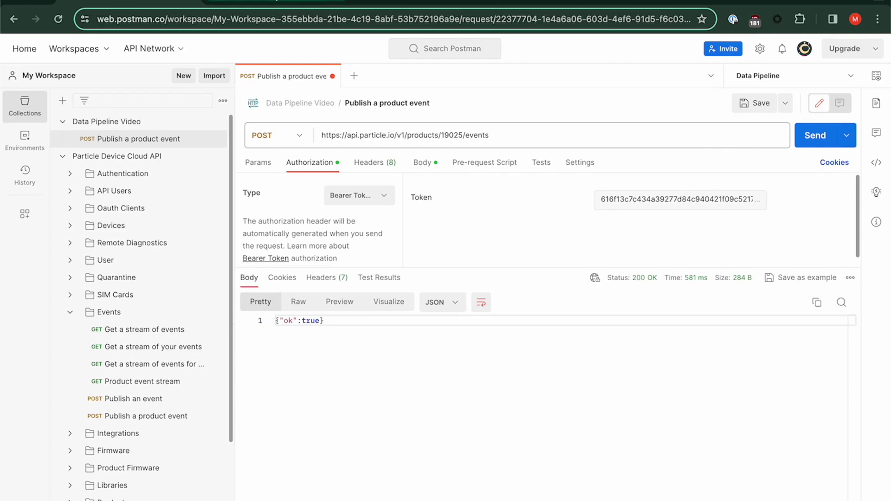
pyautogui.click(279, 2)
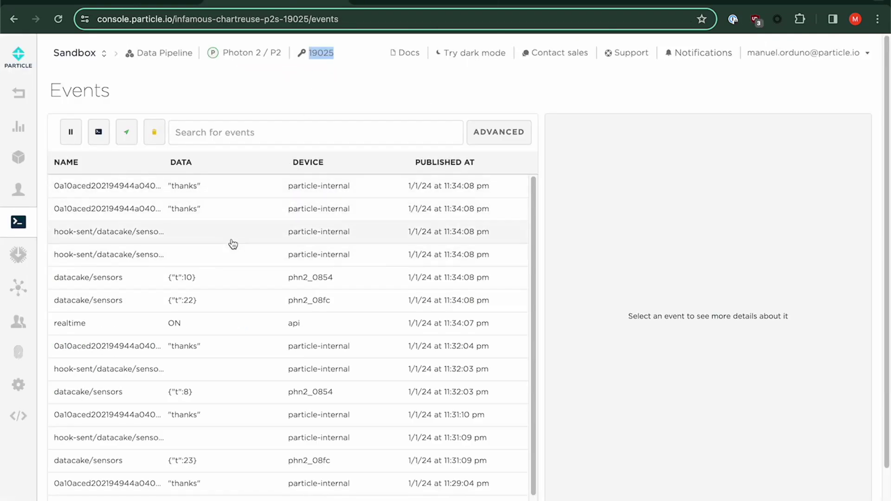
pyautogui.click(104, 331)
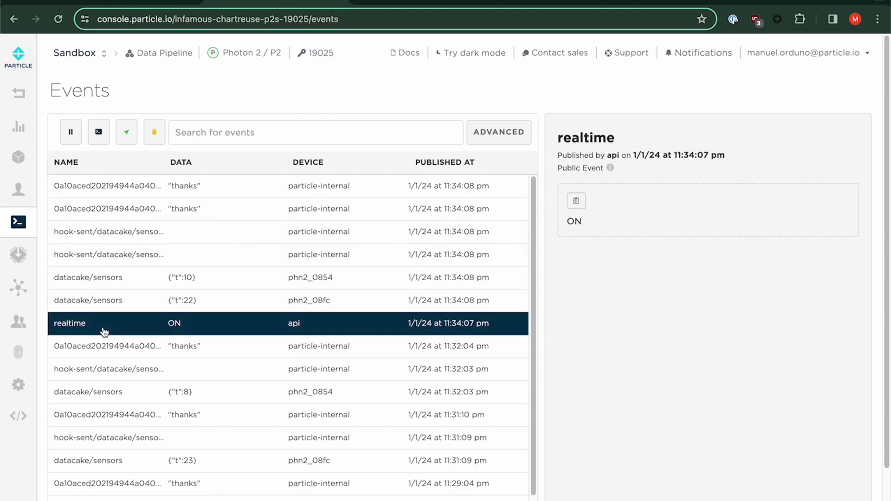